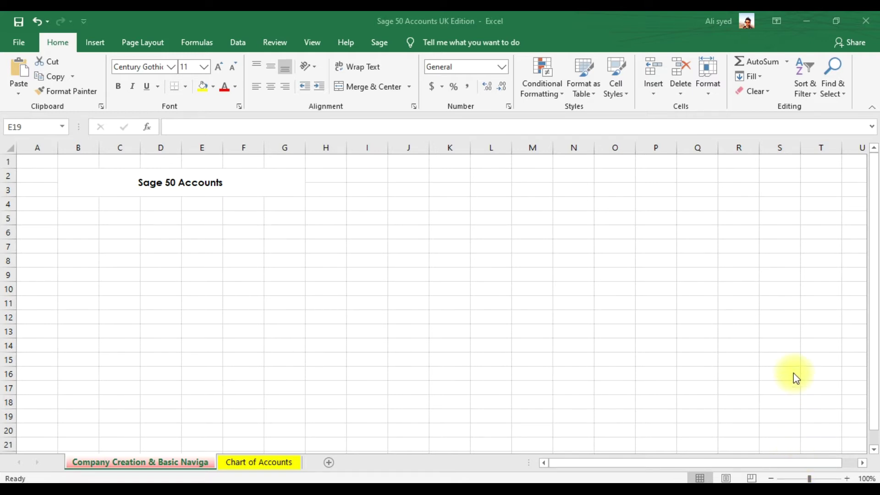
- Minimize the Excel workbook to reveal the desktop
click(807, 21)
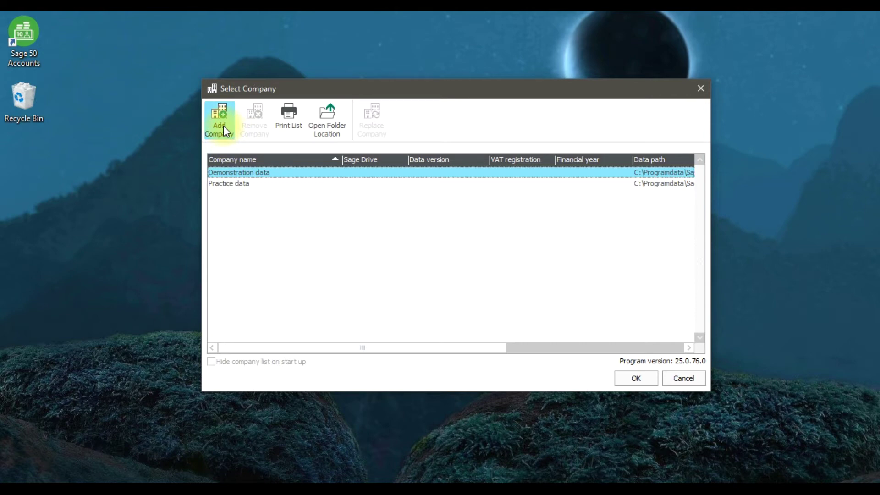
- Add a new company from Select Company, launching the Company Set-up wizard's Welcome page
click(224, 128)
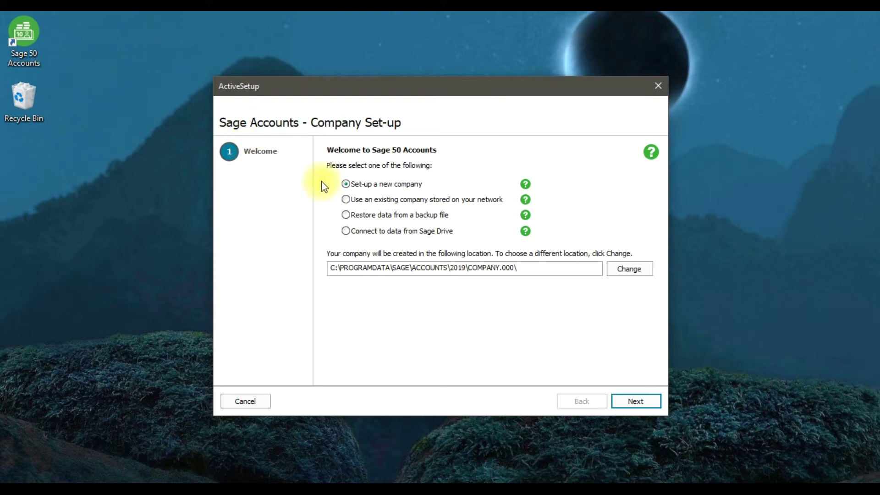
click(346, 200)
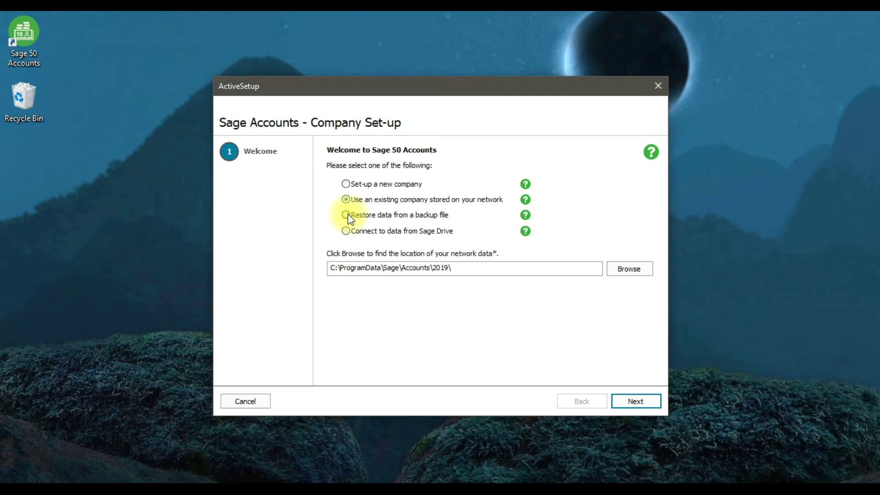
- Keep 'Set-up a new company' selected and advance to Enter Company Details
click(347, 214)
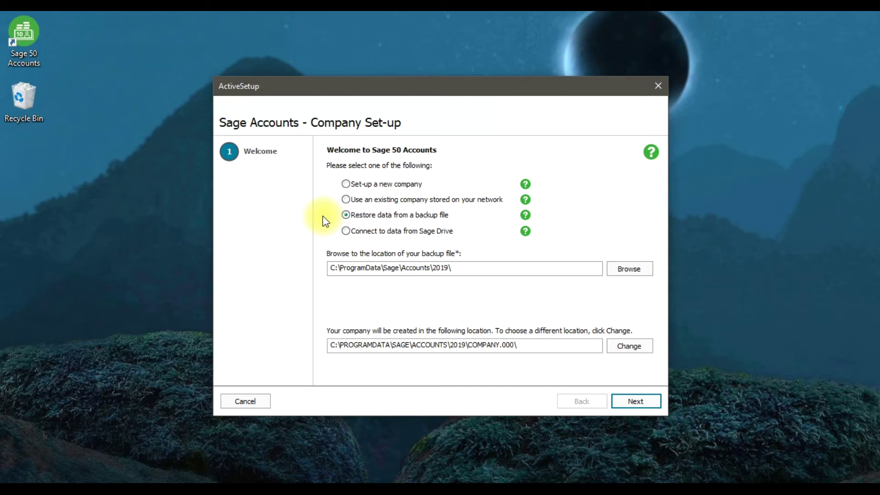
click(356, 185)
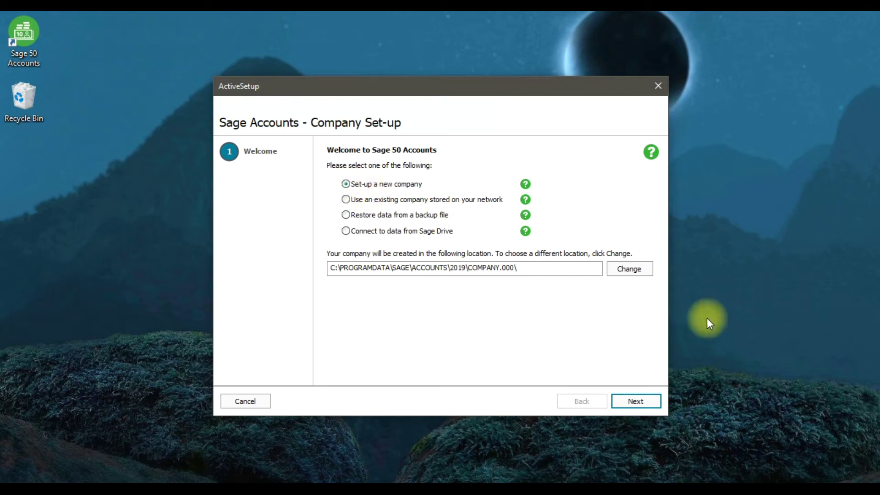
click(635, 402)
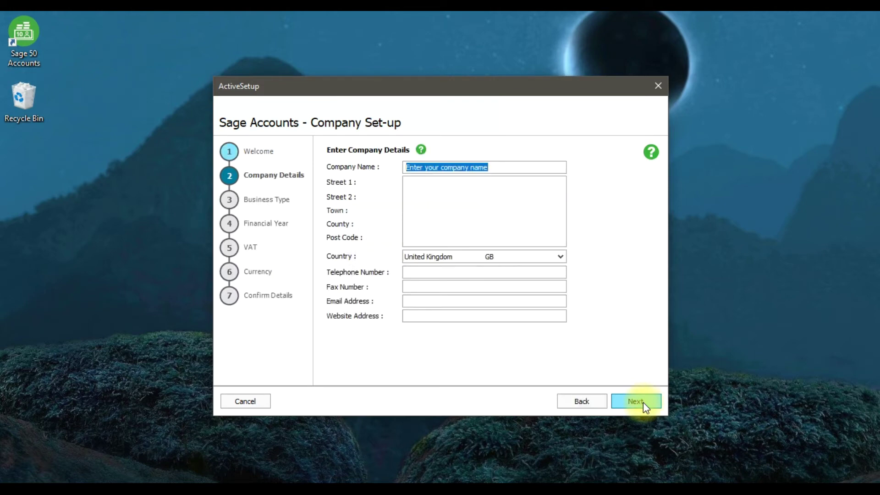
- Enter the company name 'Burhan Electronics LLC' and its street, town, county and post code lines
text(Burhan)
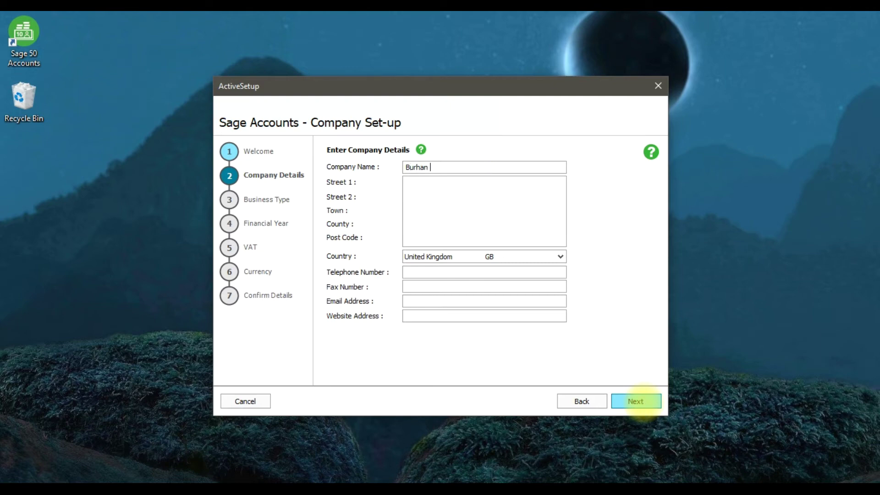
text( Elec)
text(tronics L)
text(LC)
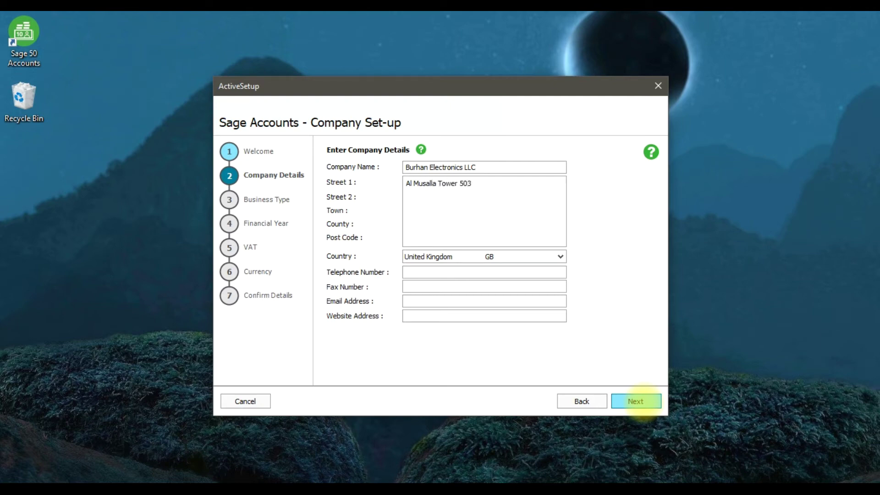
key(Return)
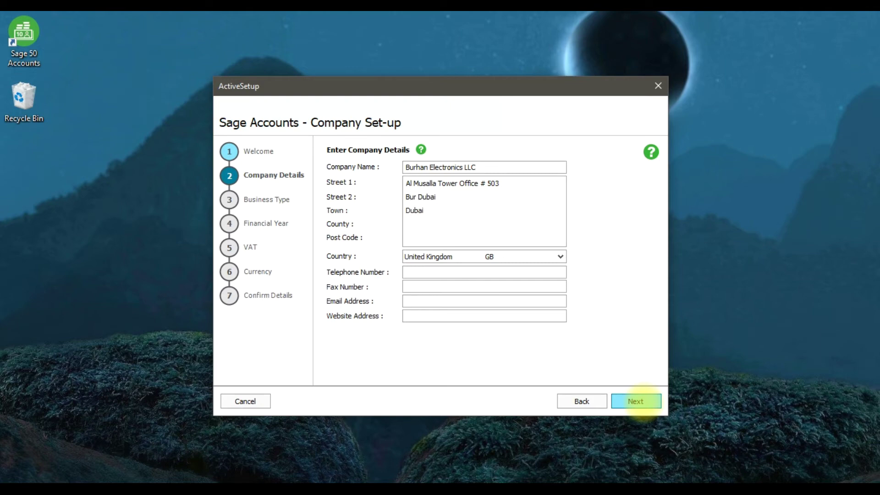
key(Return)
key(Return)
key(Tab)
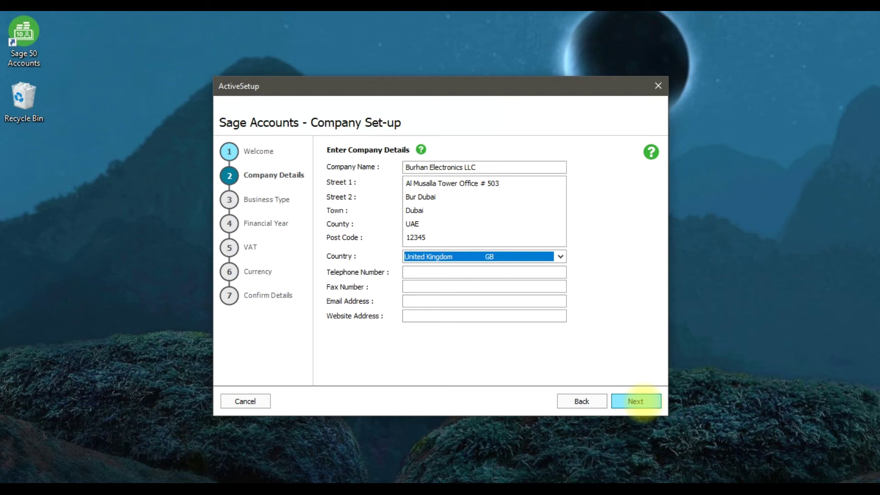
- Set the country to United Arab Emirates and enter the company's telephone number
key(Up)
key(Tab)
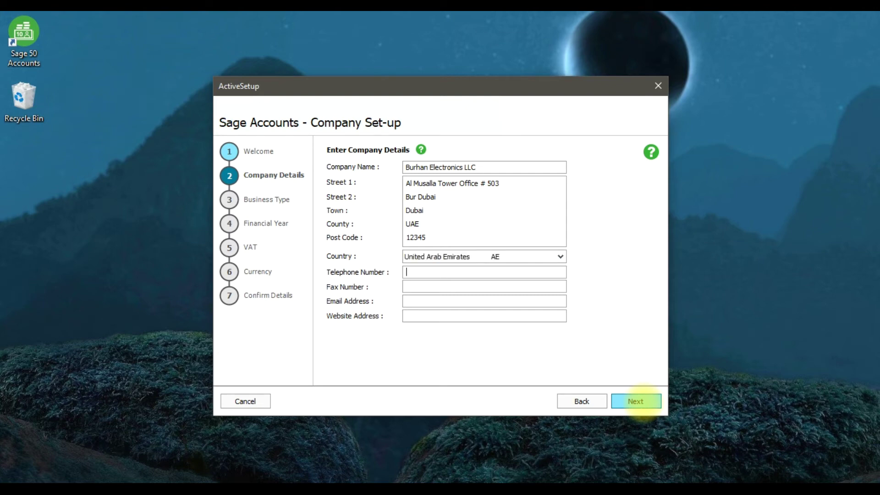
- Fill in the company's fax number, e-mail and website, then continue to Business Type
key(Tab)
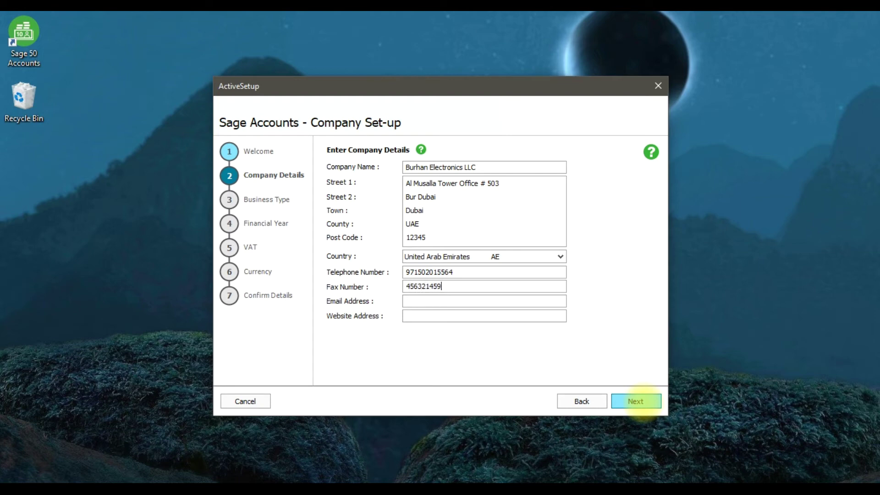
key(Tab)
text(www.s)
text(-c)
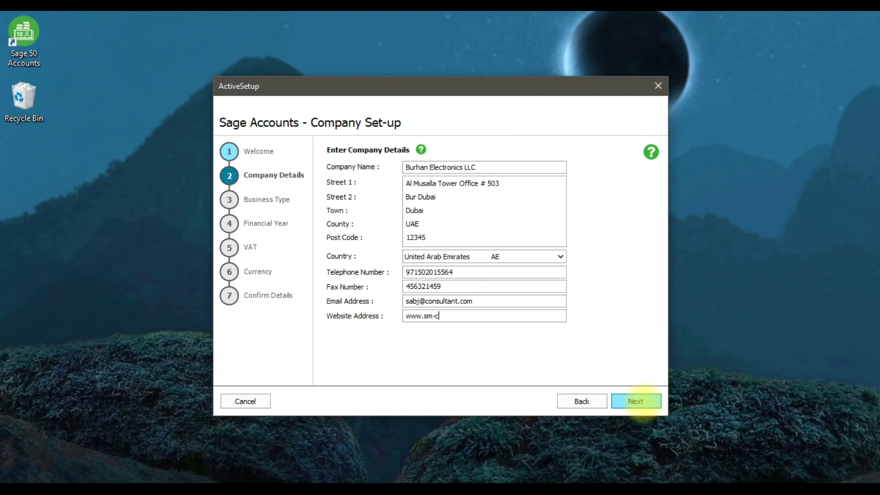
text(onsultants.com)
click(655, 405)
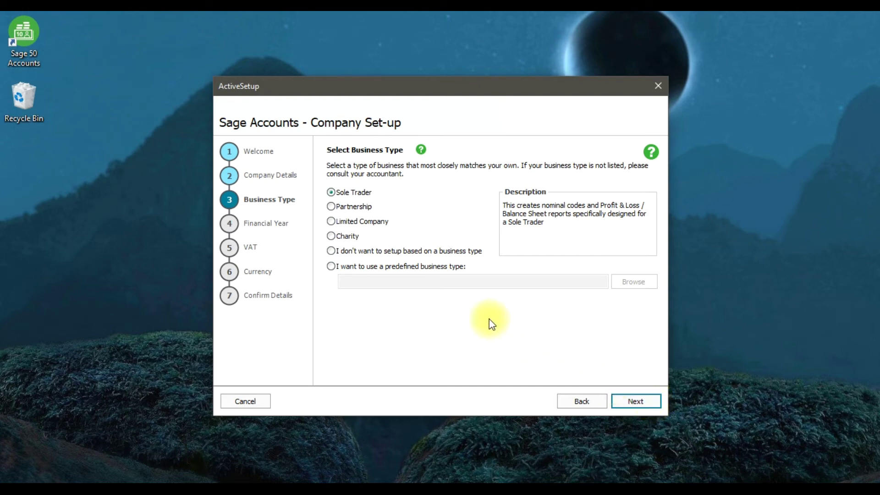
- Choose Limited Company as the business type and continue to Financial Year
click(376, 222)
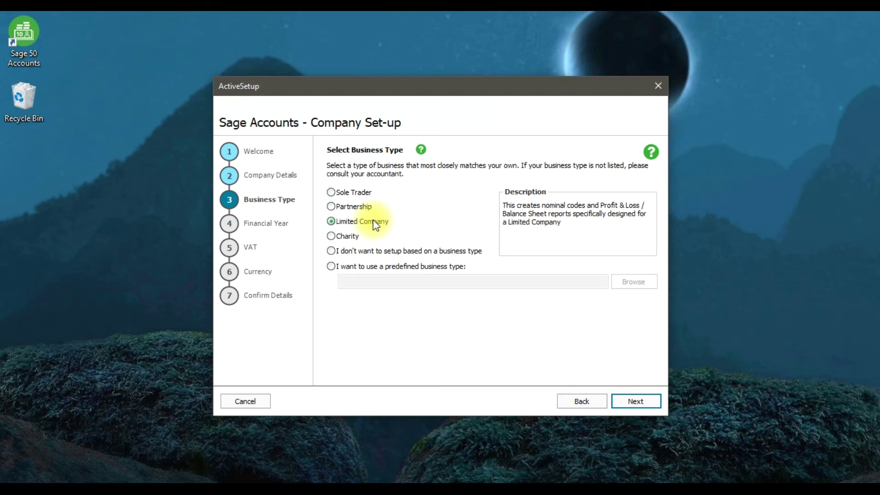
click(633, 402)
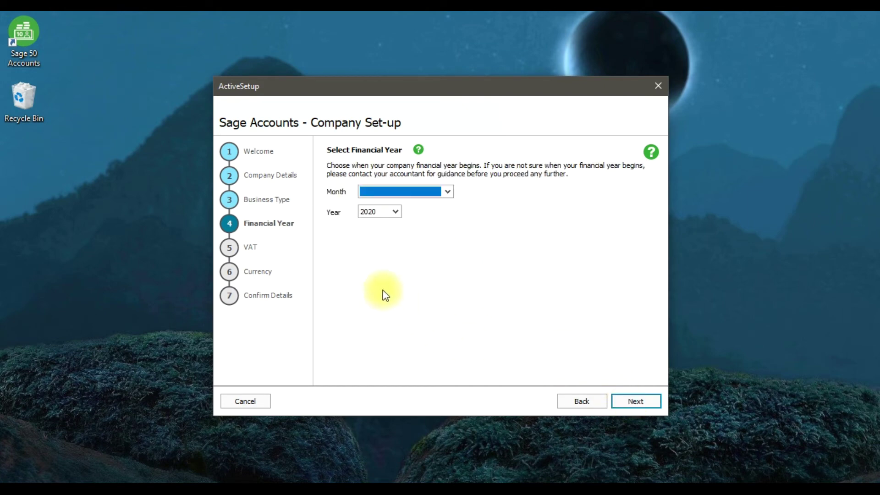
- Start the financial year in January 2020 and continue to VAT details
click(413, 193)
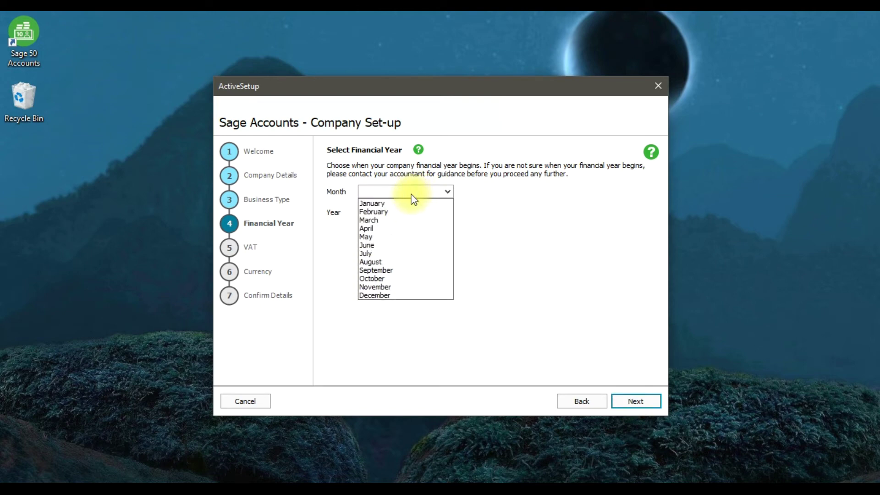
click(402, 203)
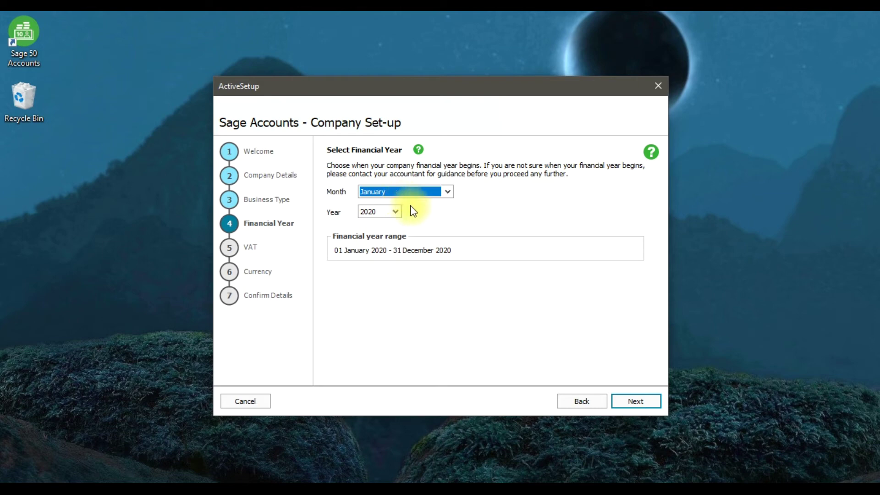
click(635, 400)
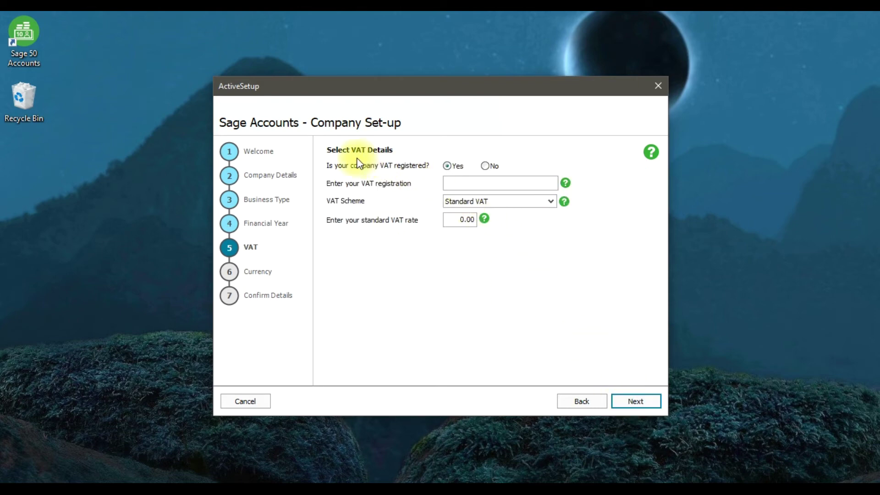
- Enter the company's VAT registration number, keep Standard VAT, and set the rate to 5
click(455, 185)
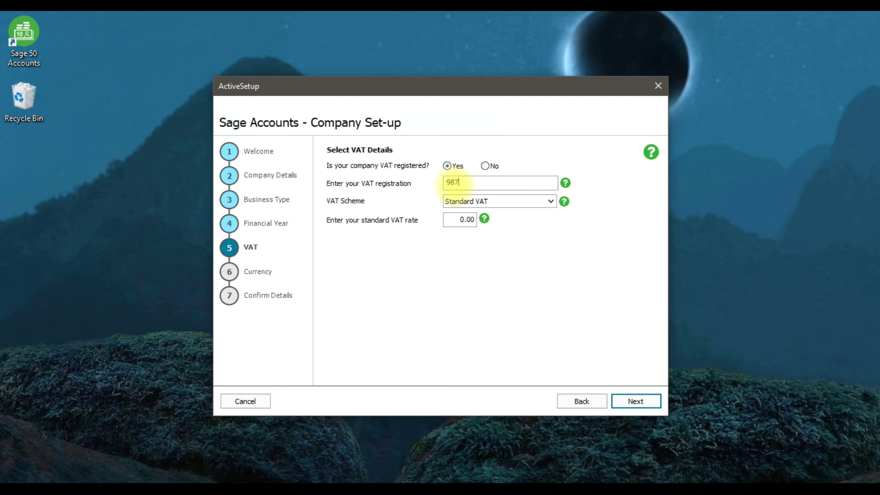
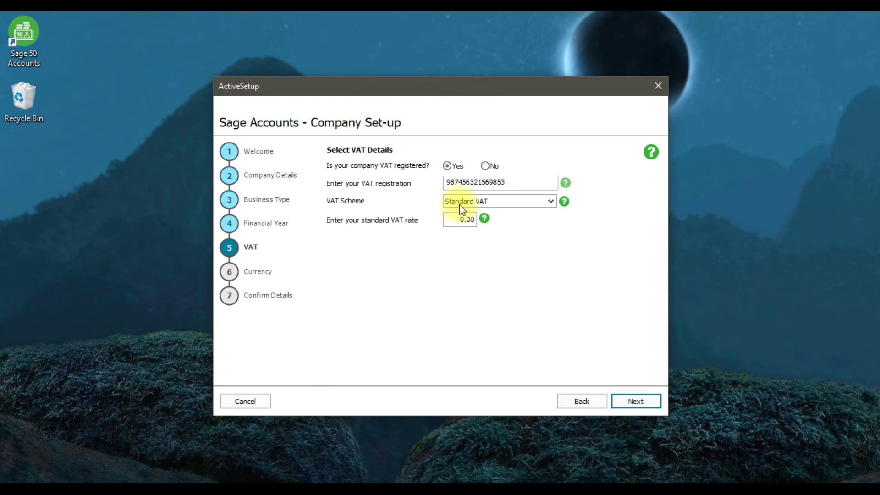
click(474, 205)
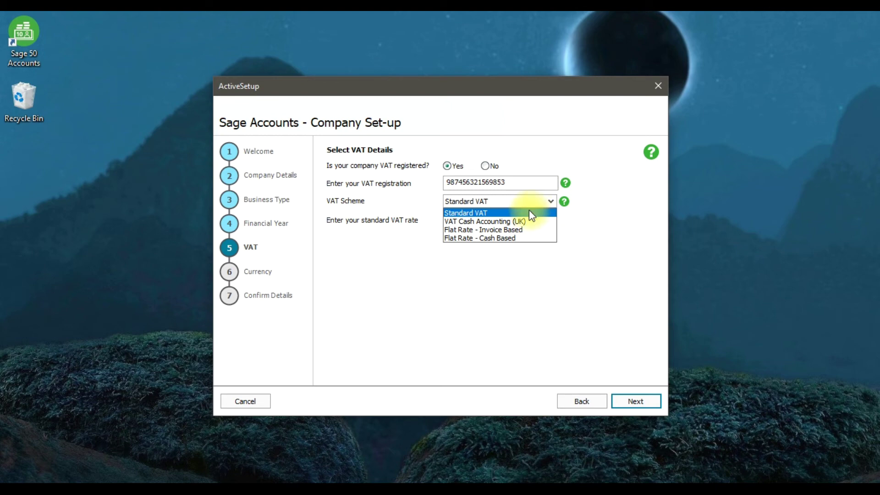
click(529, 212)
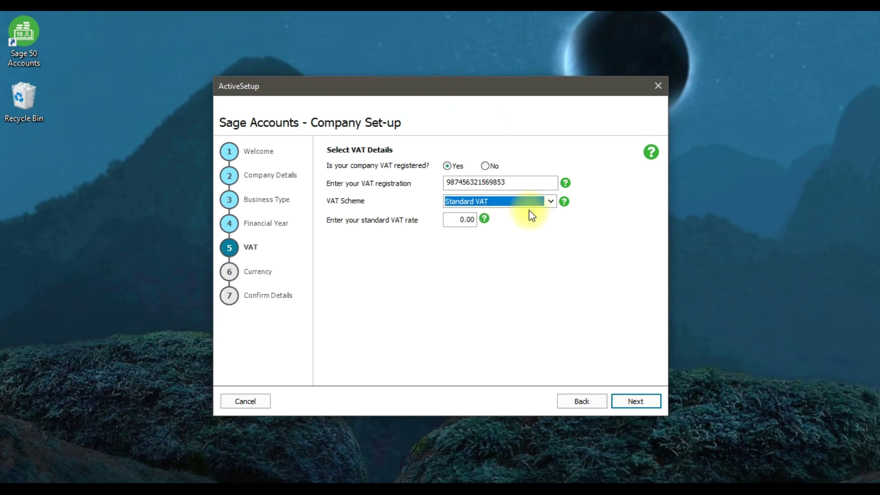
click(455, 221)
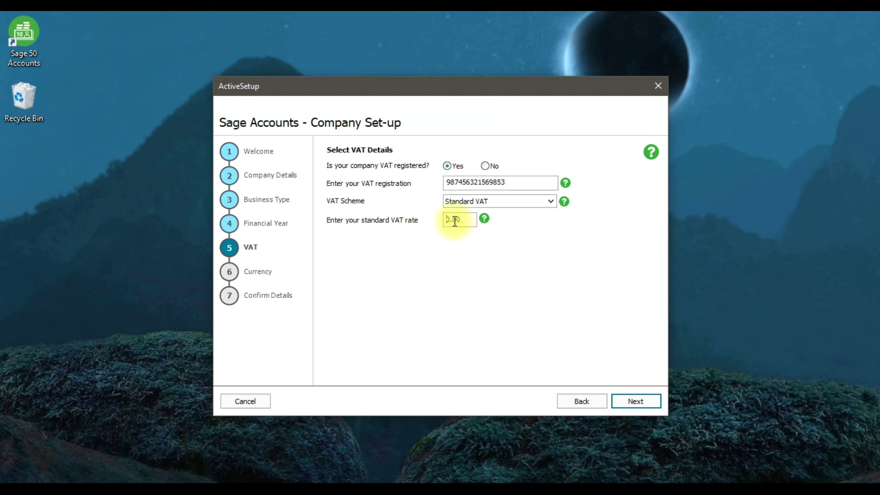
key(BackSpace)
key(BackSpace)
key(BackSpace)
key(BackSpace)
text(5)
- Set the base currency to <Unlisted Currency> and continue to the Confirm Details summary
click(632, 401)
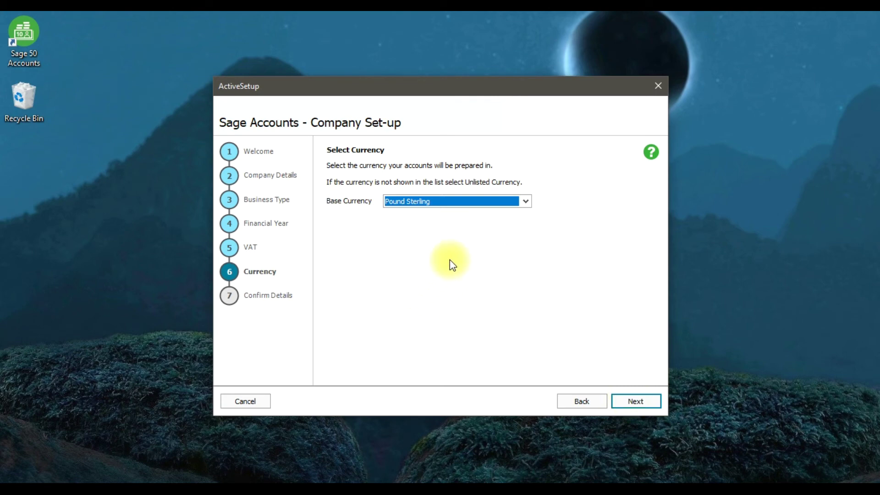
click(483, 208)
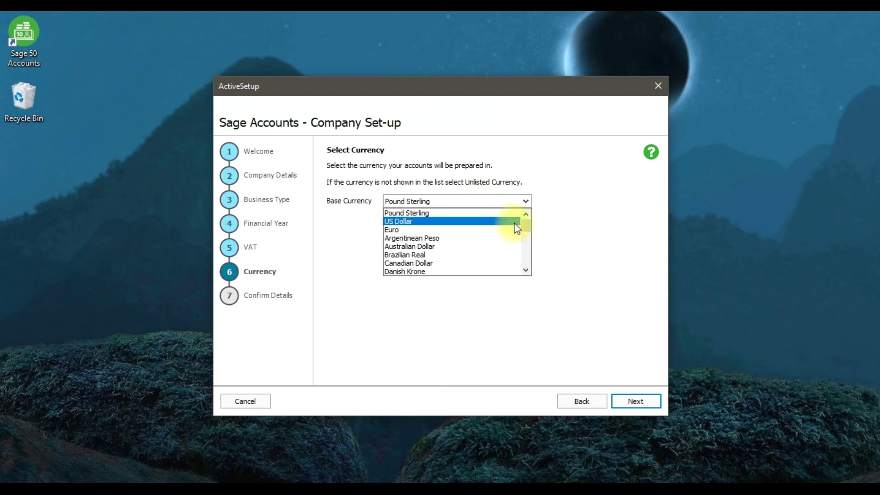
drag(525, 225, 524, 262)
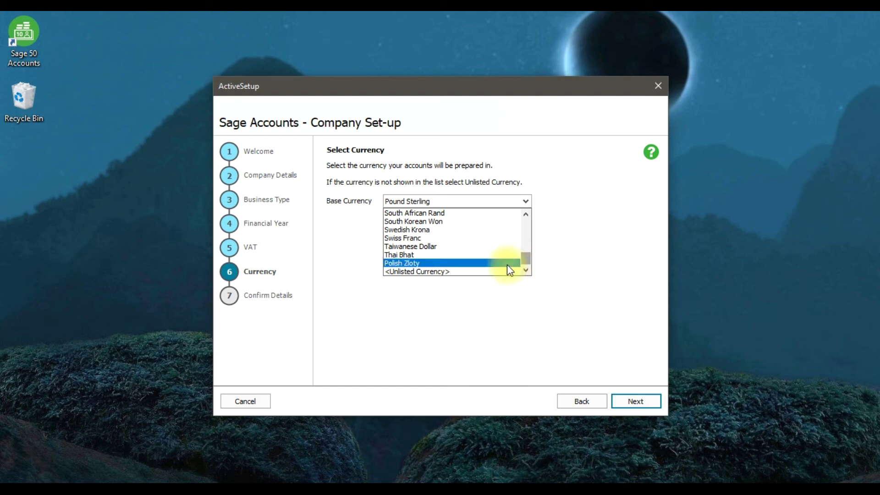
click(481, 273)
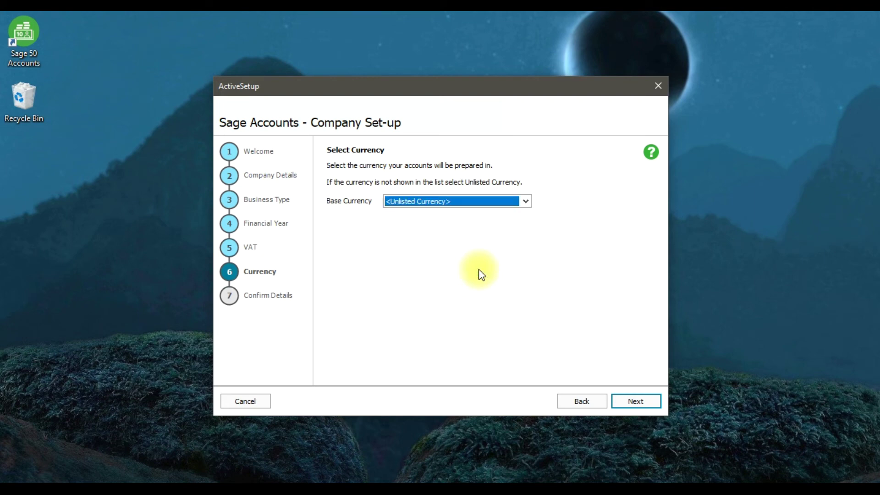
click(628, 405)
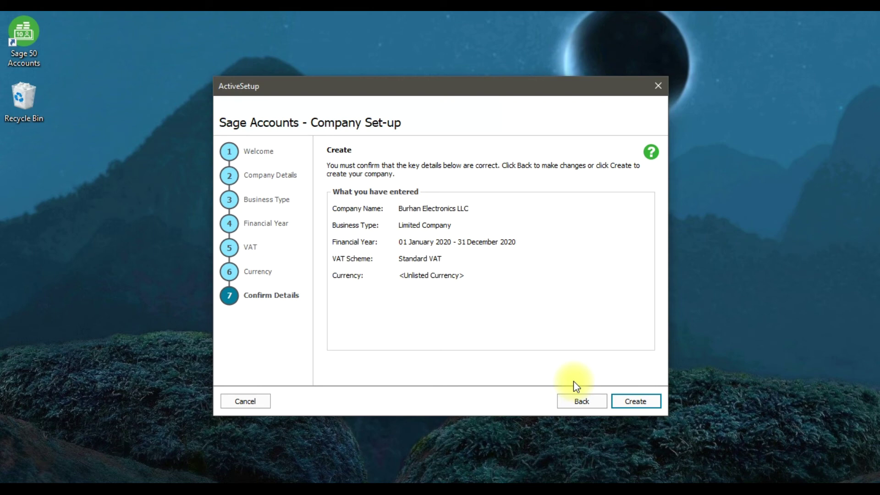
- Create the Burhan Electronics LLC company from the Confirm Details summary
click(621, 405)
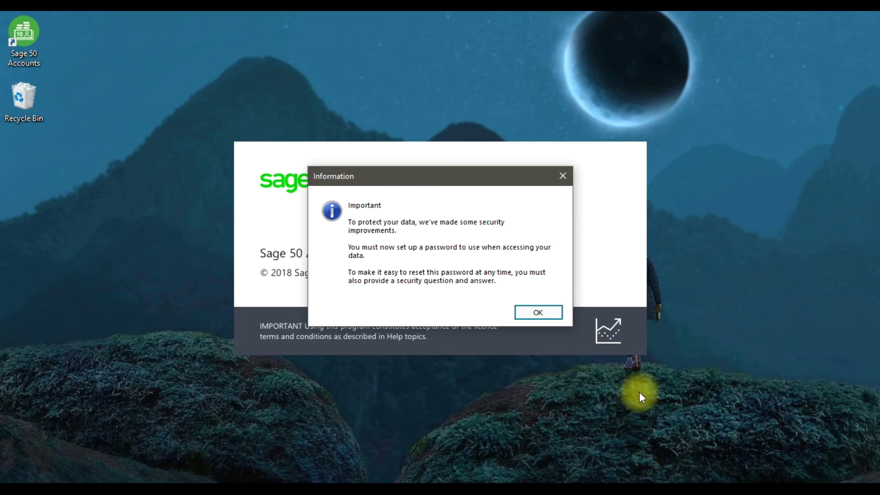
- Set and confirm the company password, add a security question and answer, and save them
click(559, 314)
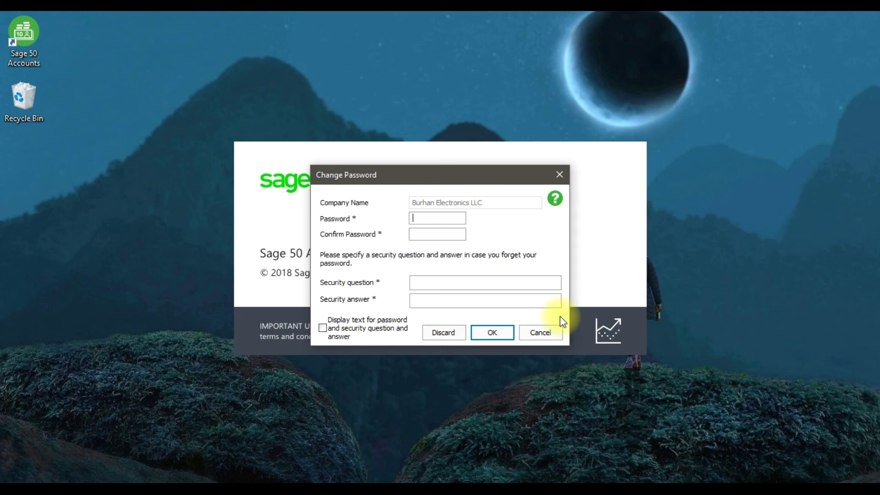
text(******)
key(Tab)
text(******)
key(Tab)
text(********)
key(Tab)
text(******)
click(499, 335)
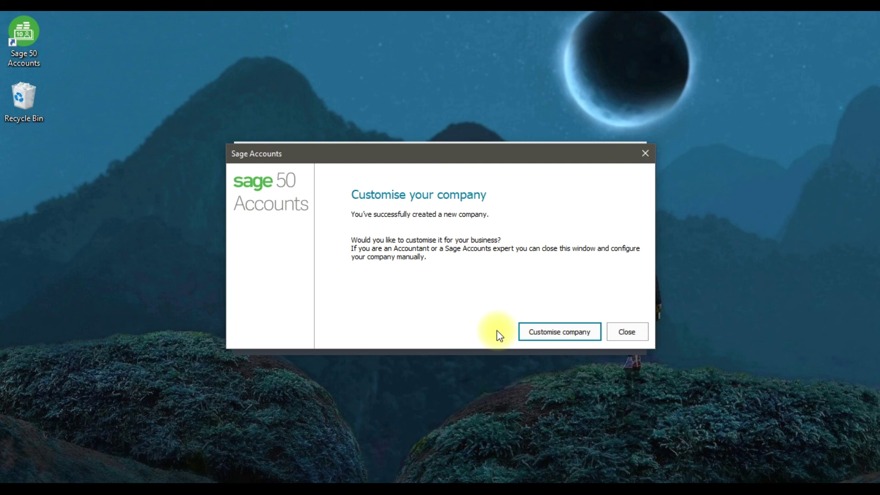
- Skip the Customise your company prompt and dismiss the date-format warning, leaving system settings unchanged
click(631, 328)
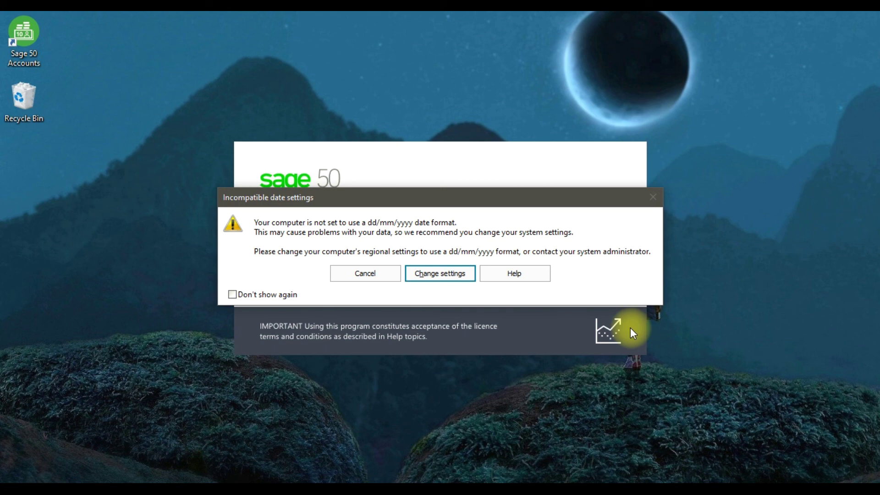
click(367, 270)
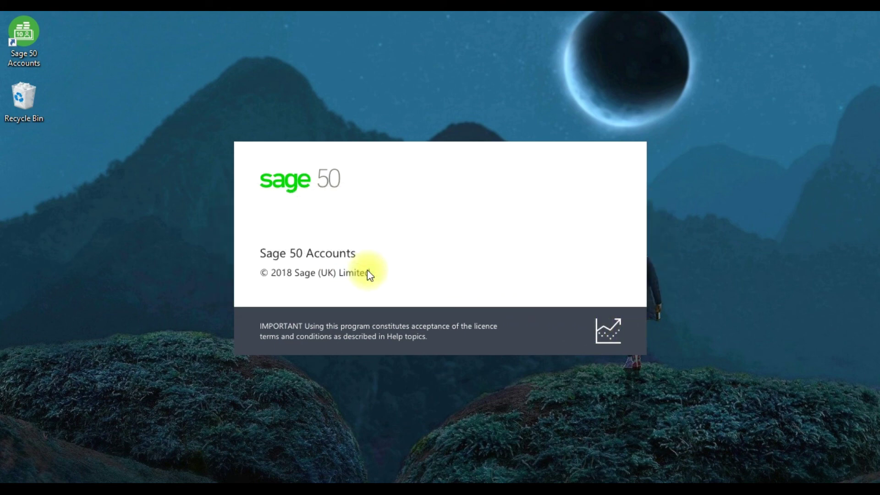